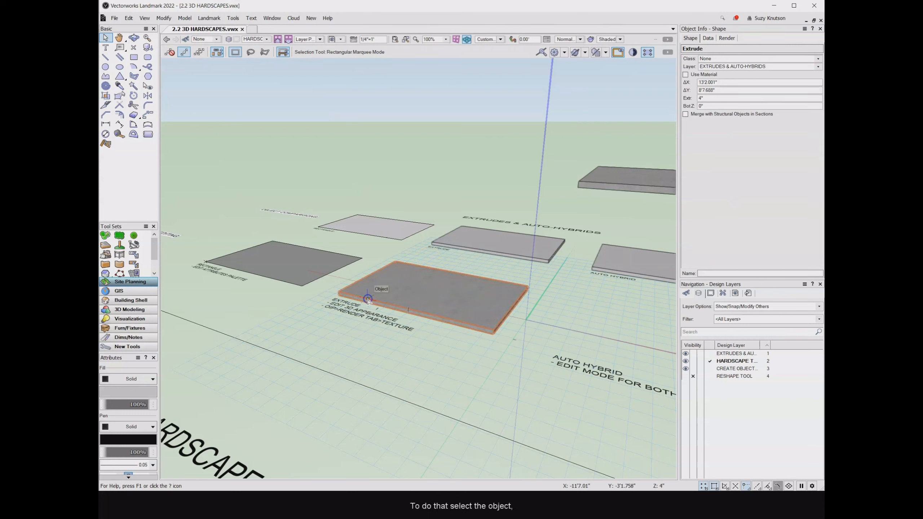
Set the selected concrete slab's extrusion height to 5'.
click(712, 160)
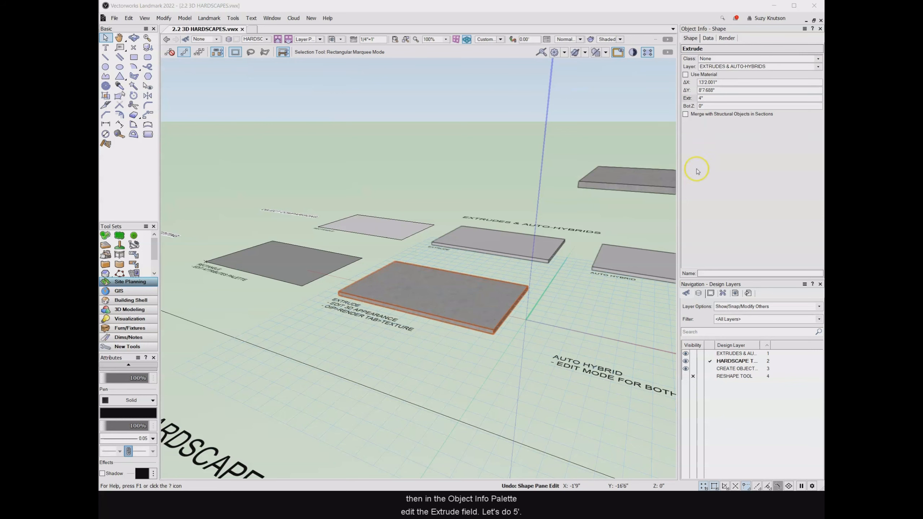
click(717, 98)
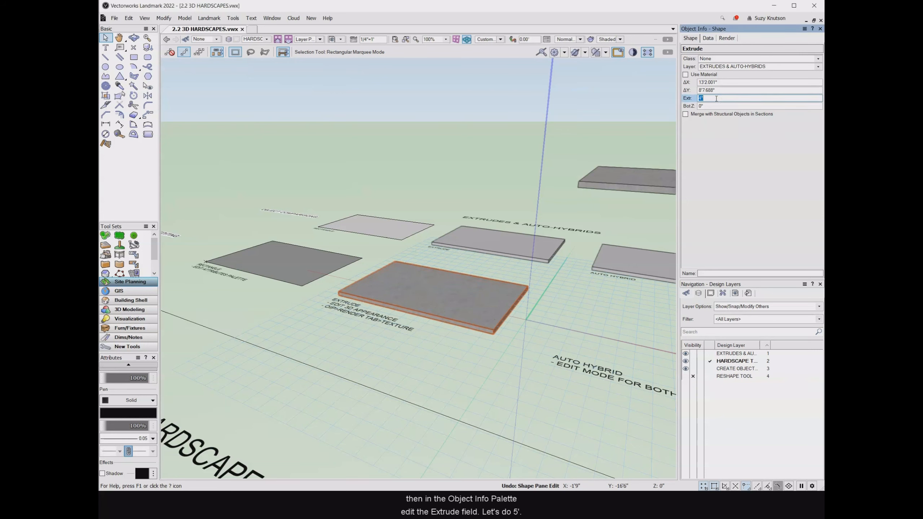
text(5')
key(Return)
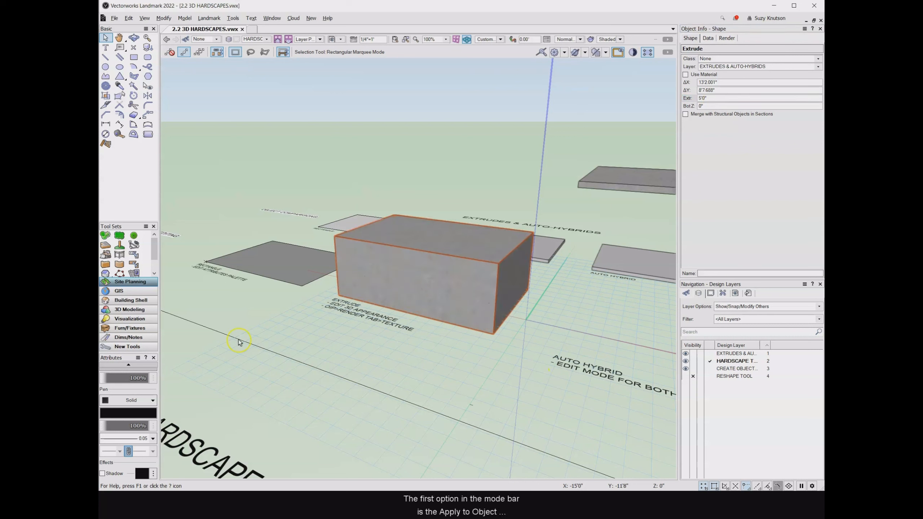
Apply the Block (UK) LW Clay Stretch Bond texture from the default textures library to the block's long front face only, using the Texture tool.
click(112, 144)
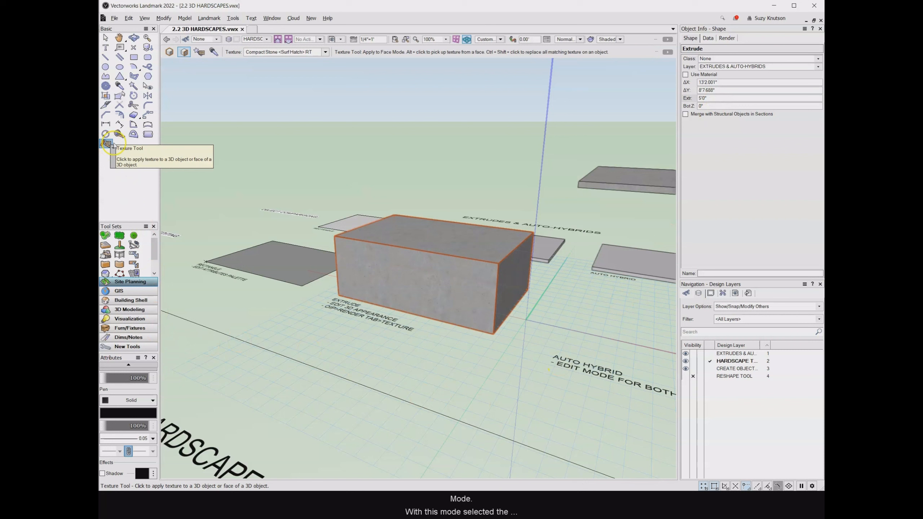
click(169, 52)
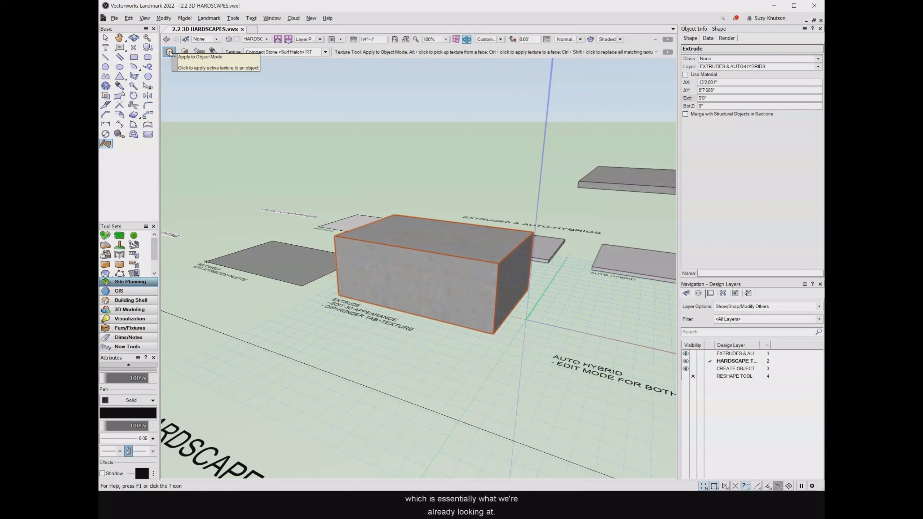
click(184, 52)
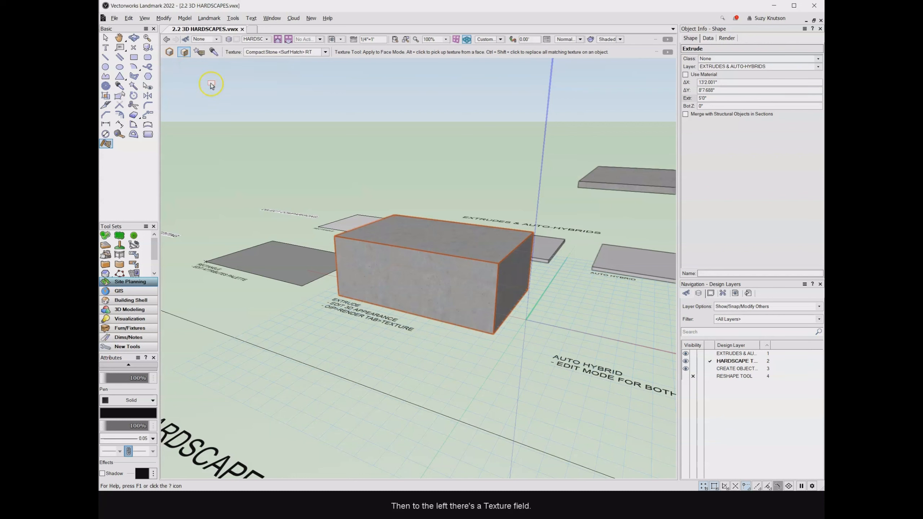
click(326, 52)
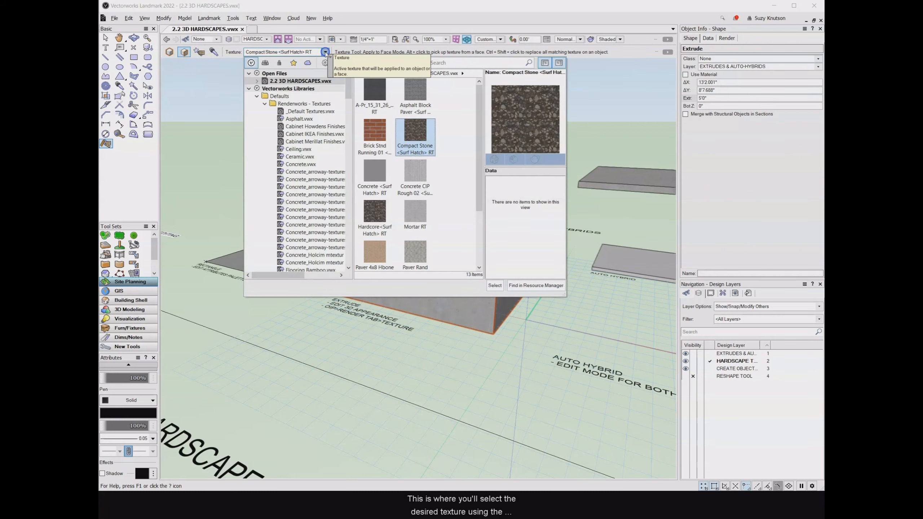
click(338, 82)
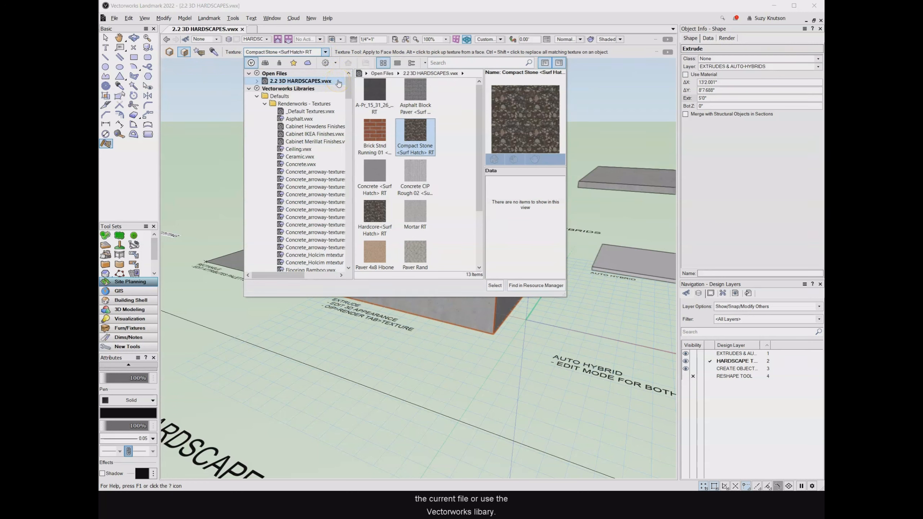
click(313, 115)
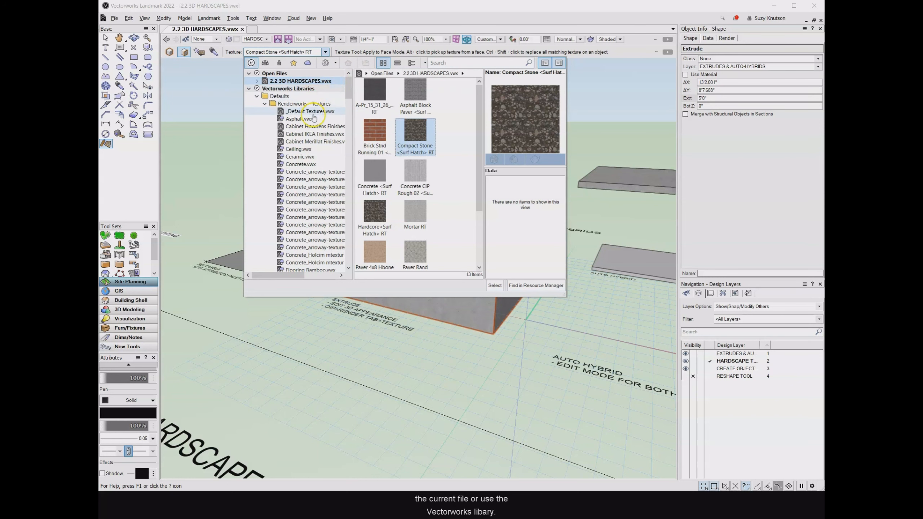
click(414, 96)
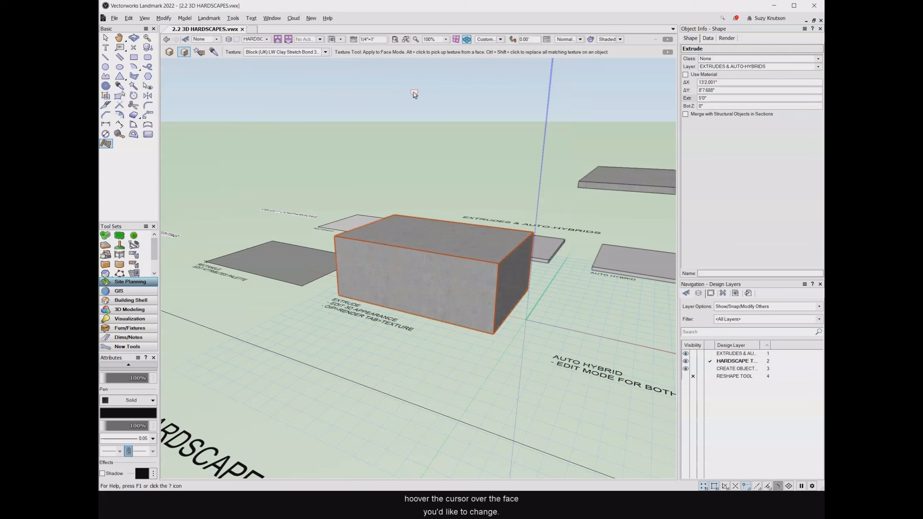
click(423, 277)
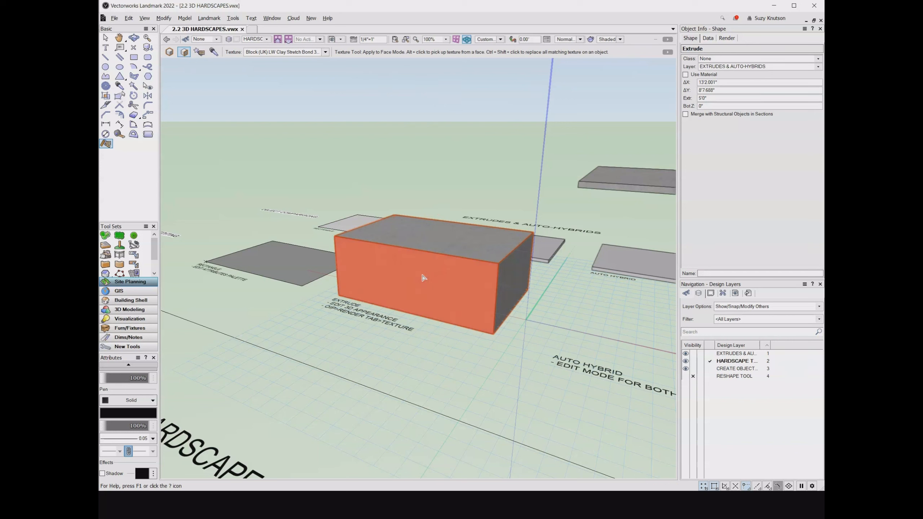
click(105, 125)
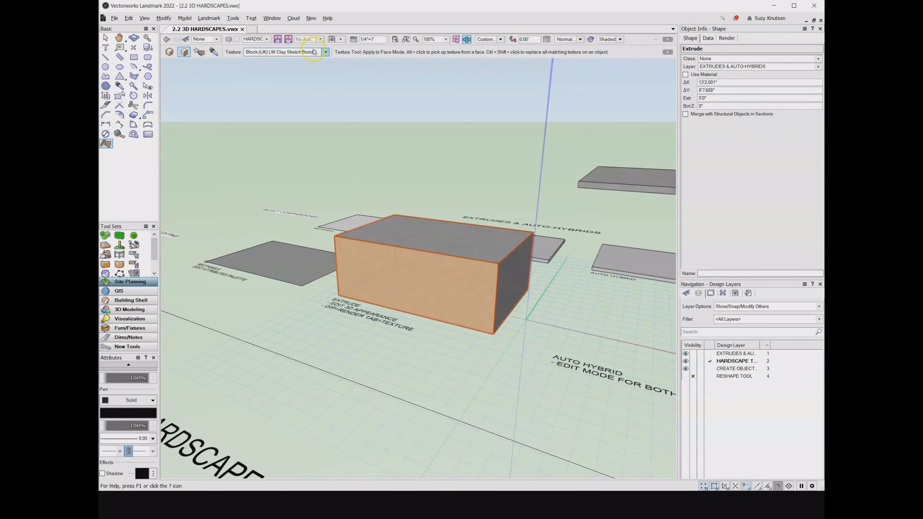
Apply the Brick Modular Stack Bond texture from the default textures to the block's top face.
click(324, 52)
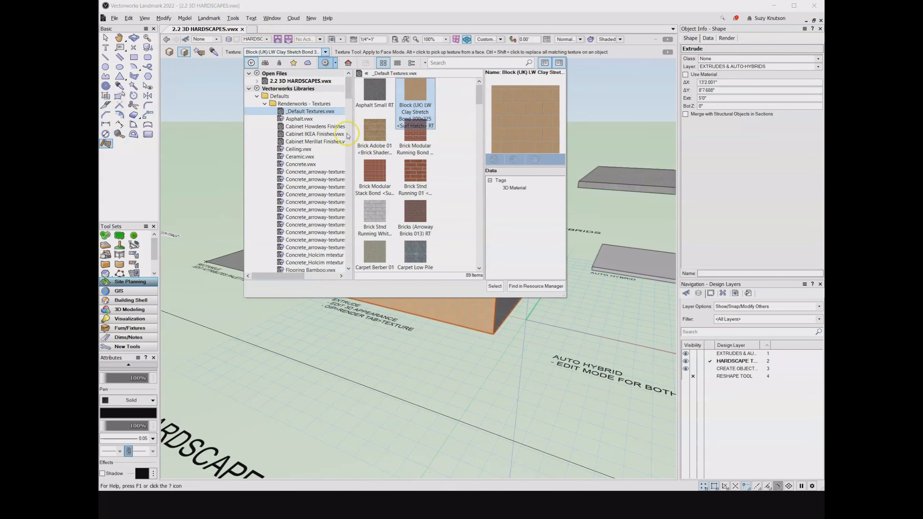
double_click(370, 169)
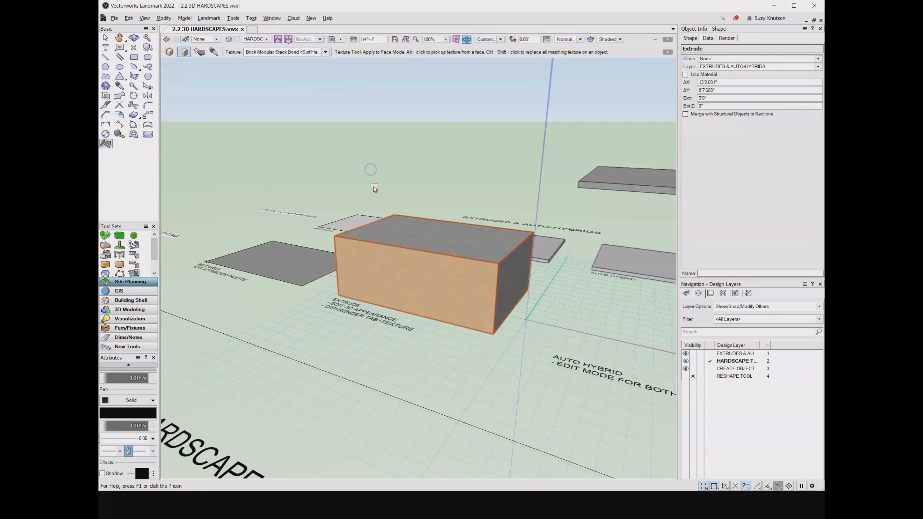
click(421, 234)
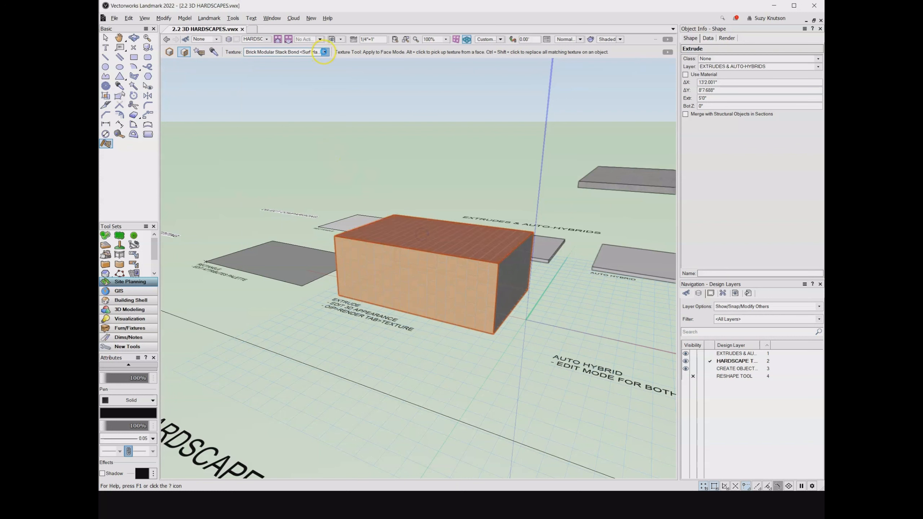
Apply the current file's Compact Stone texture to the block's end face beside the clay block face.
click(326, 52)
click(296, 83)
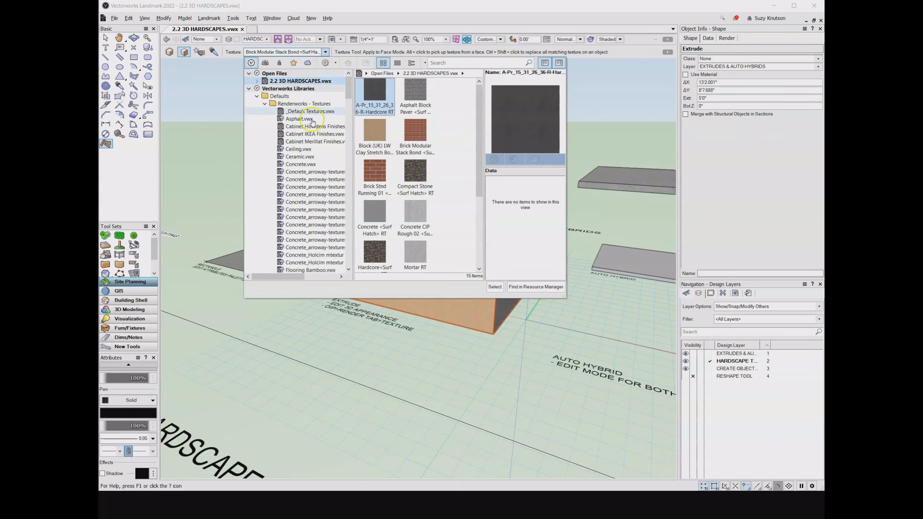
double_click(408, 177)
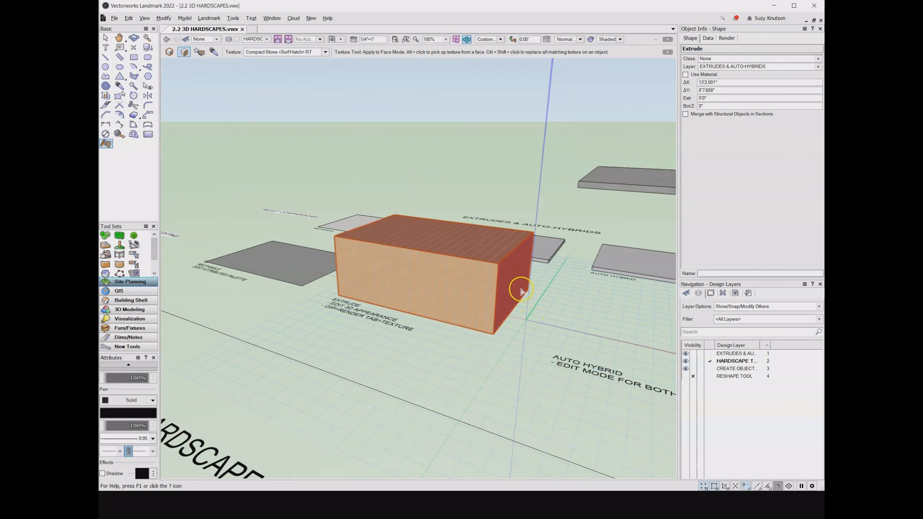
click(526, 300)
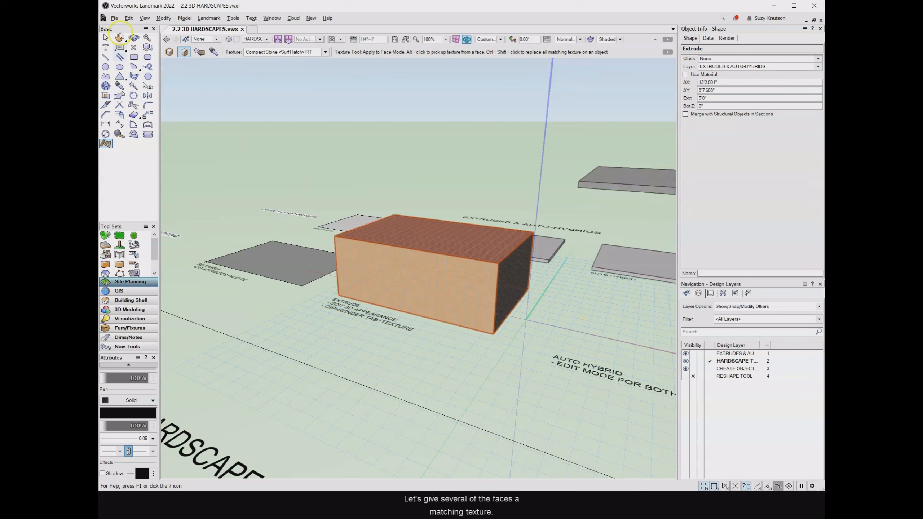
Apply the Paver Rand Course Antique Silver texture to the block's top face and its two untextured rear sides.
click(134, 39)
drag(237, 227, 606, 278)
middle_drag(606, 278, 418, 234)
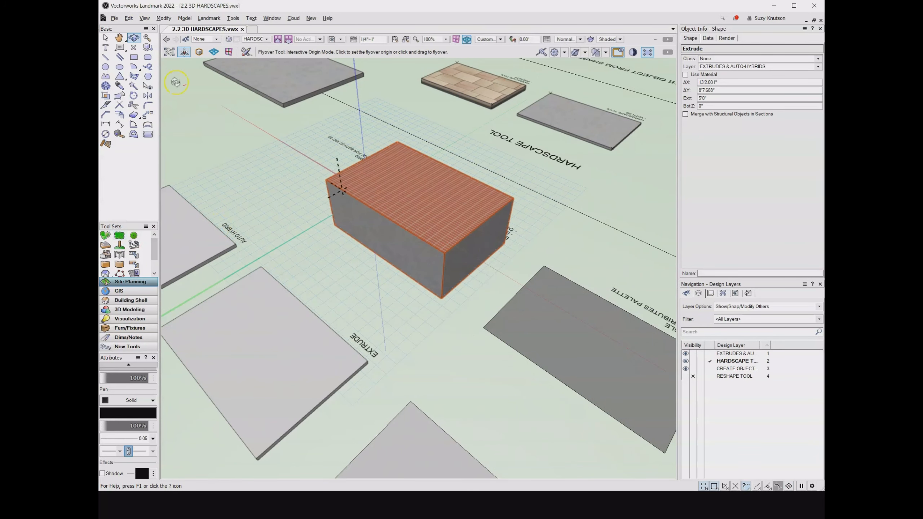
click(105, 144)
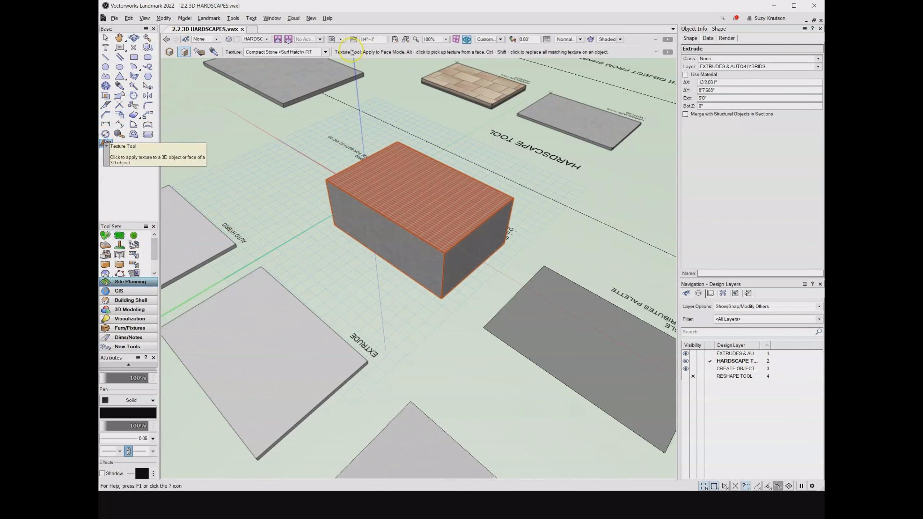
click(325, 53)
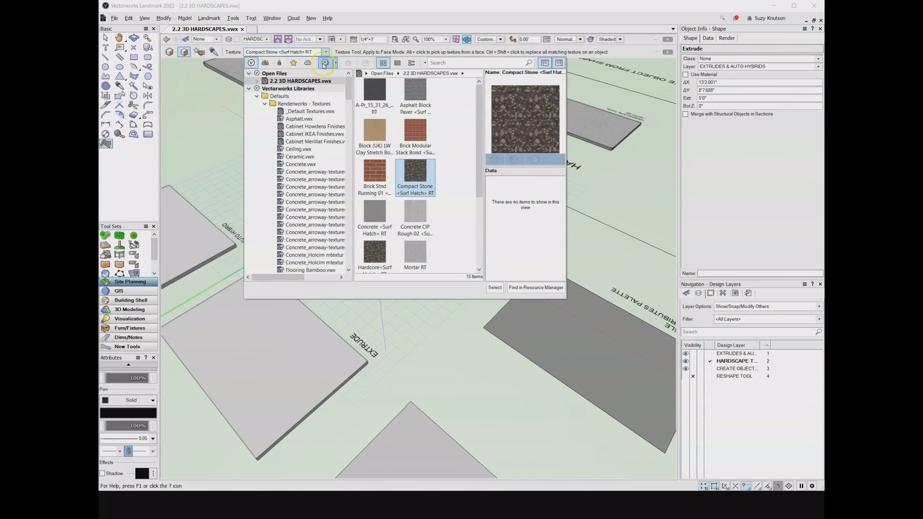
scroll(469, 182, down, 3)
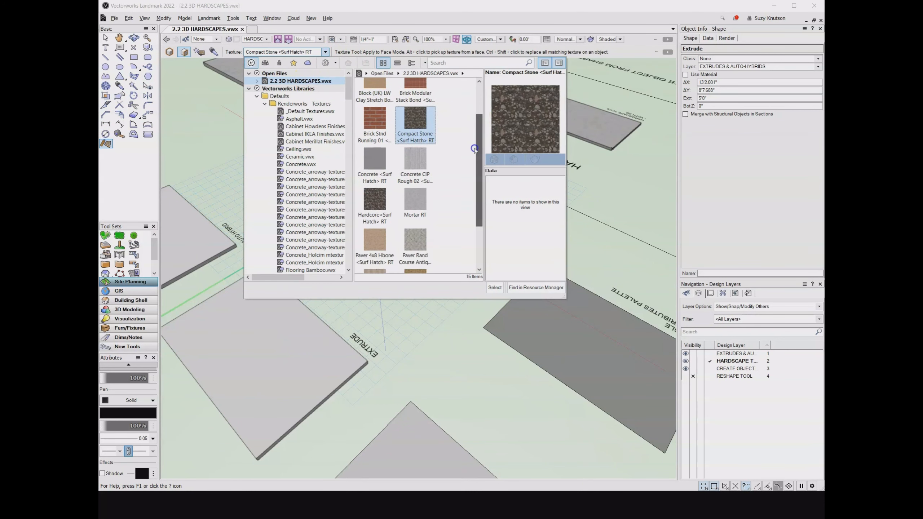
double_click(415, 174)
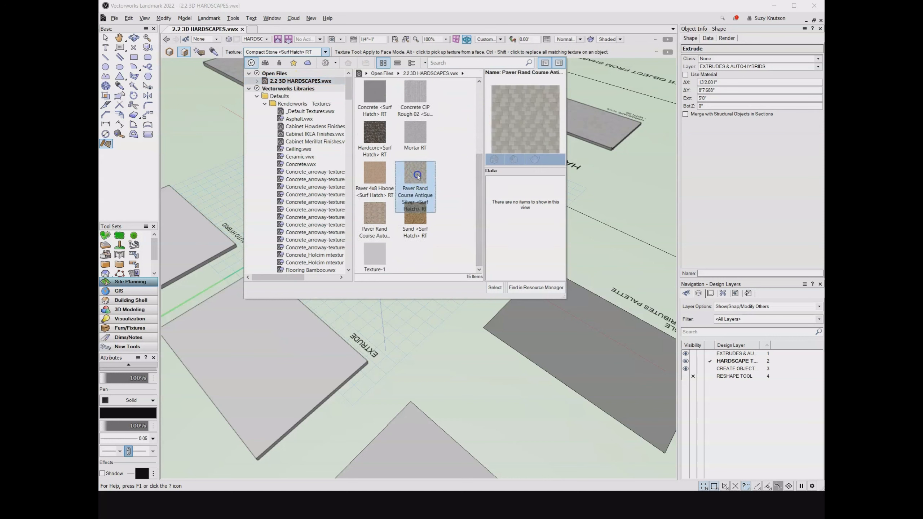
click(421, 184)
click(386, 243)
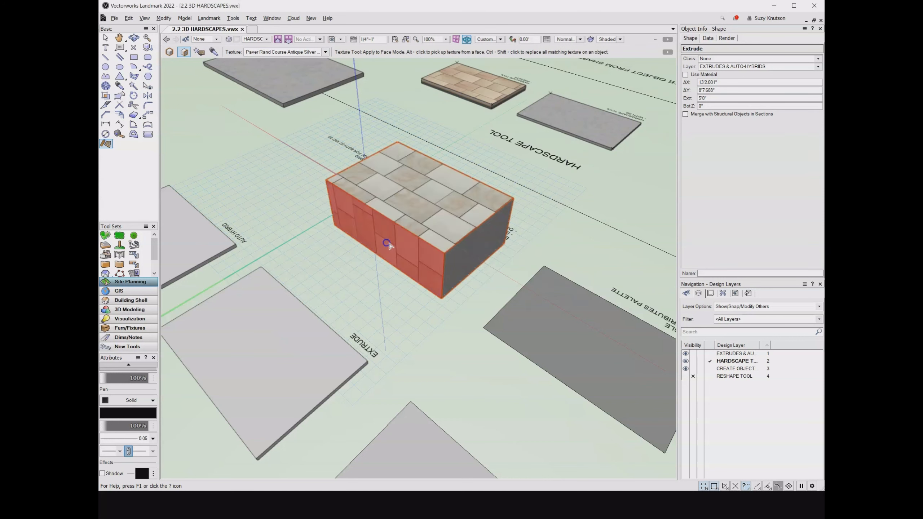
click(466, 255)
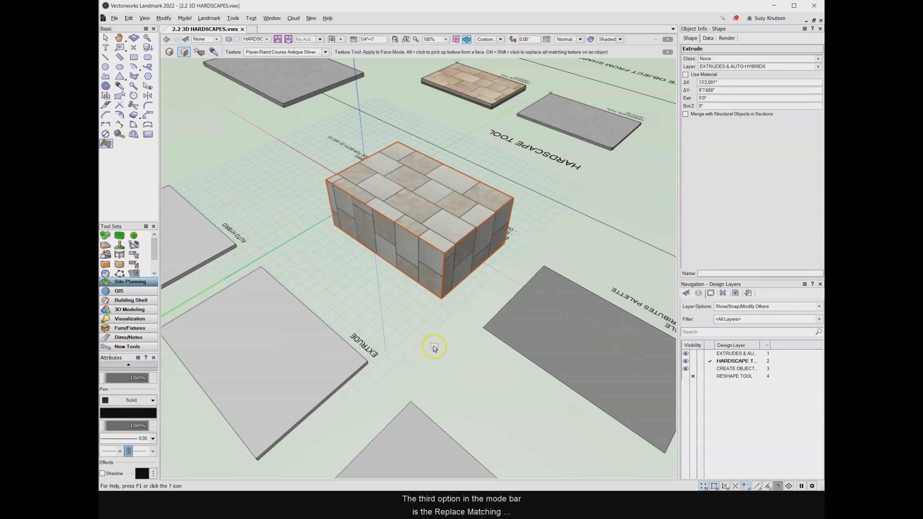
Replace the paver texture on all matching faces of the block with Brick Modular Stack Bond, using Replace Matching Texture Mode.
click(201, 53)
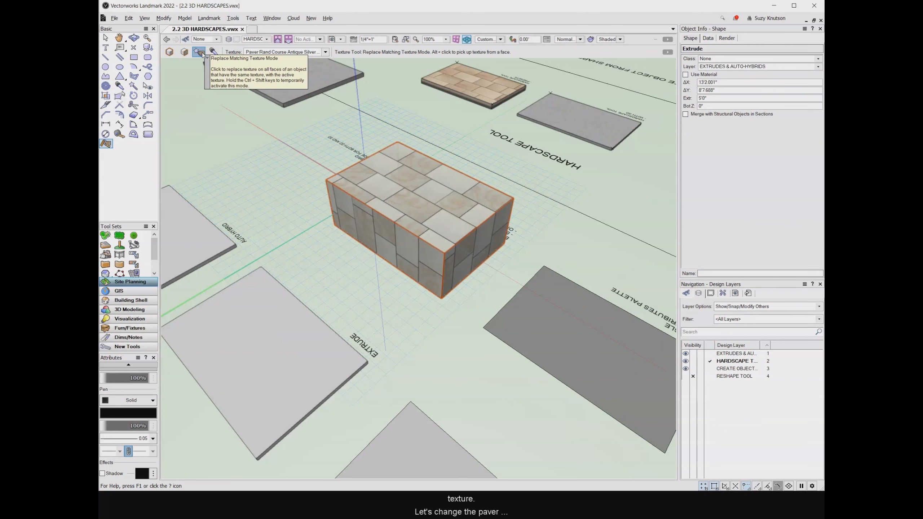
click(325, 53)
double_click(410, 135)
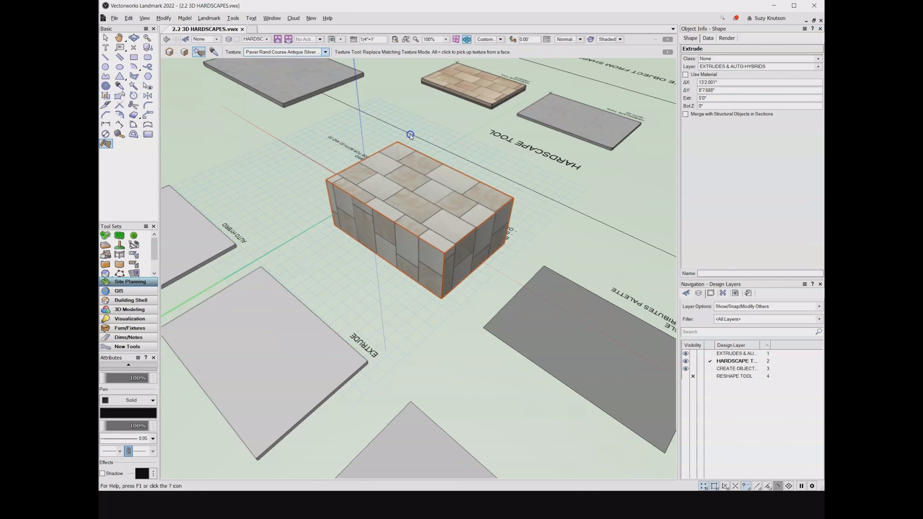
click(419, 197)
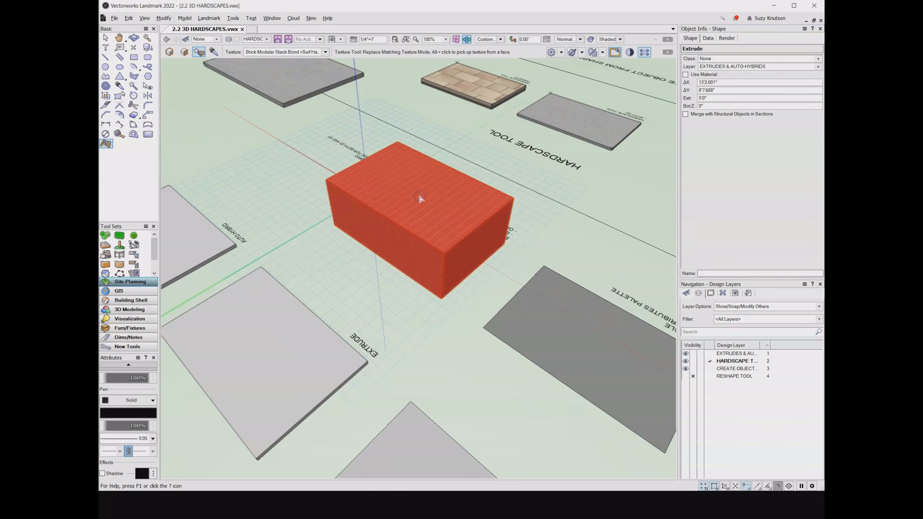
click(418, 198)
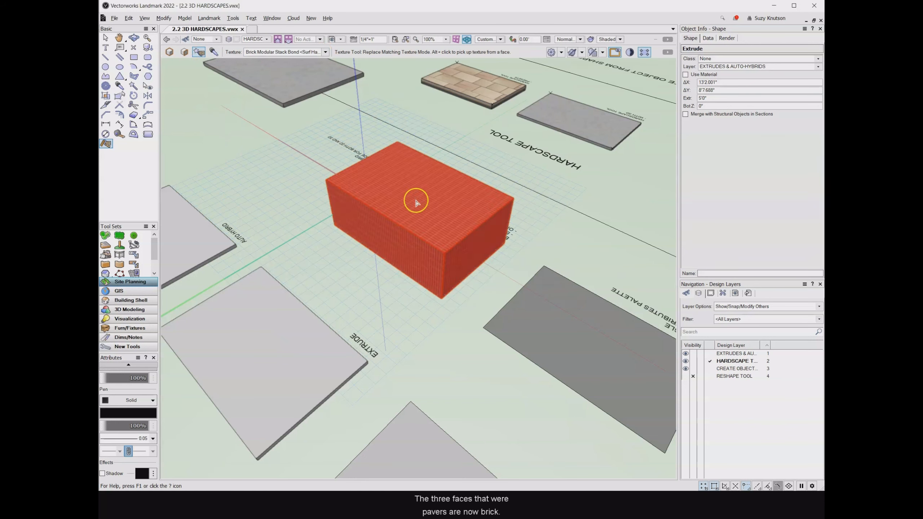
click(246, 207)
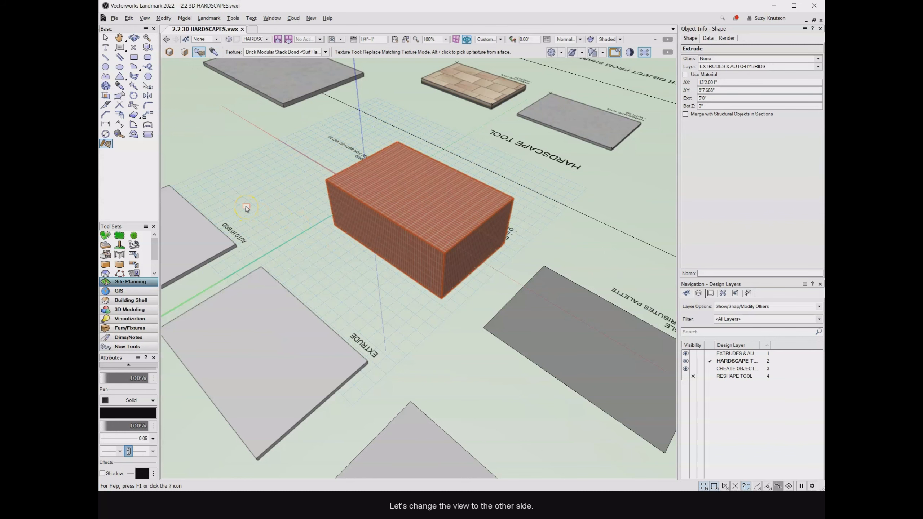
Pick up the Compact Stone texture from the block's end face with the Texture tool's Pick Up Mode.
click(134, 37)
drag(269, 158, 733, 129)
key(h)
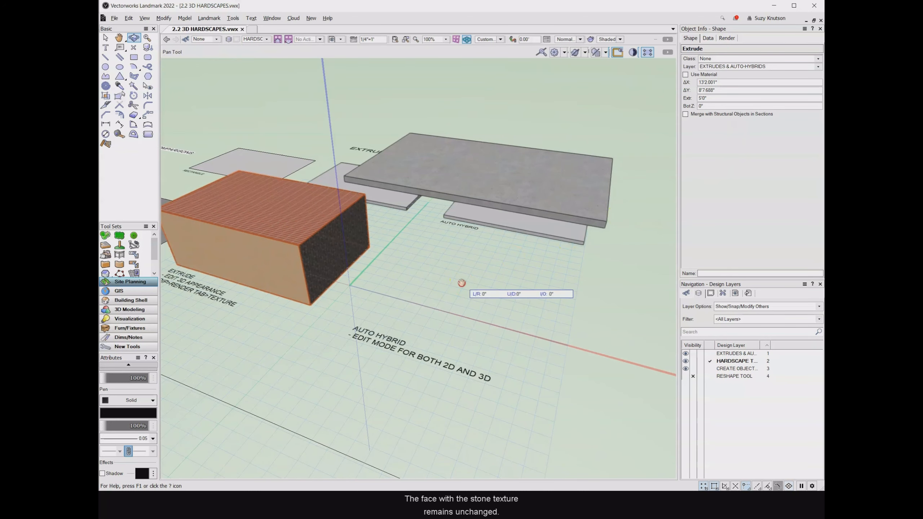
drag(461, 287, 560, 287)
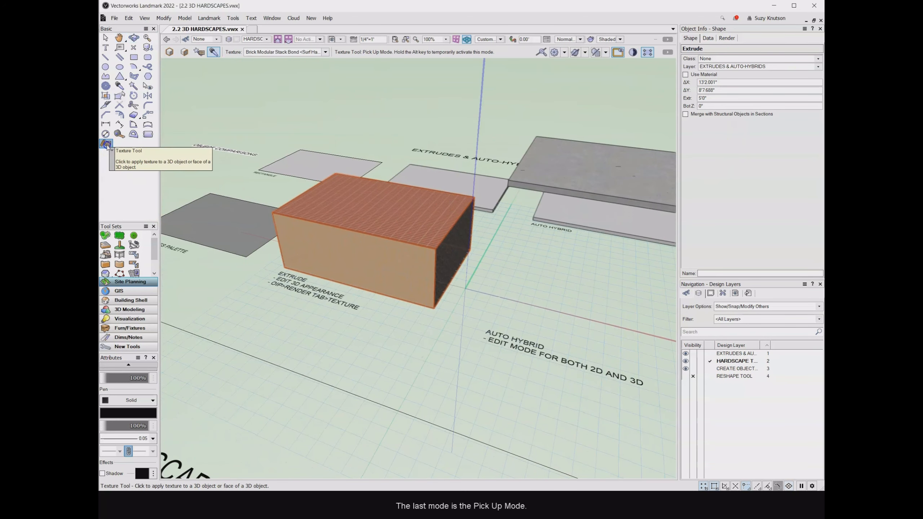
click(105, 144)
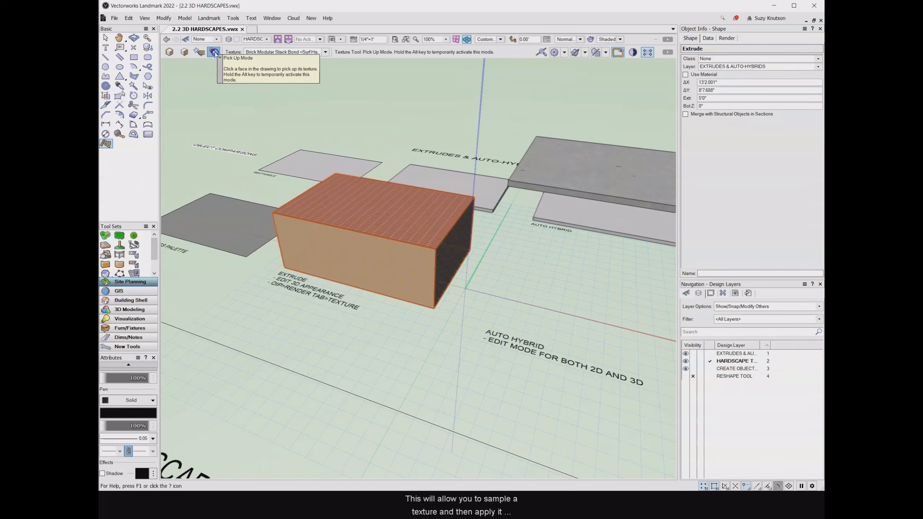
click(214, 52)
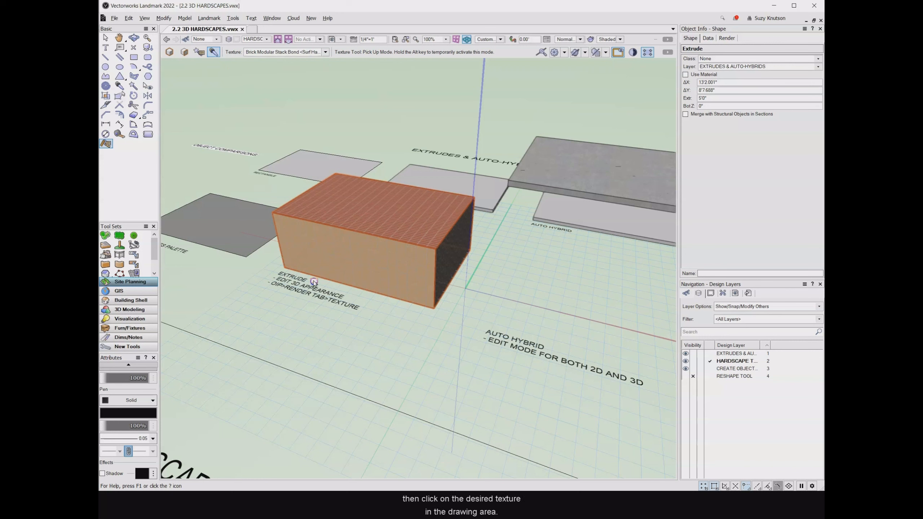
click(448, 251)
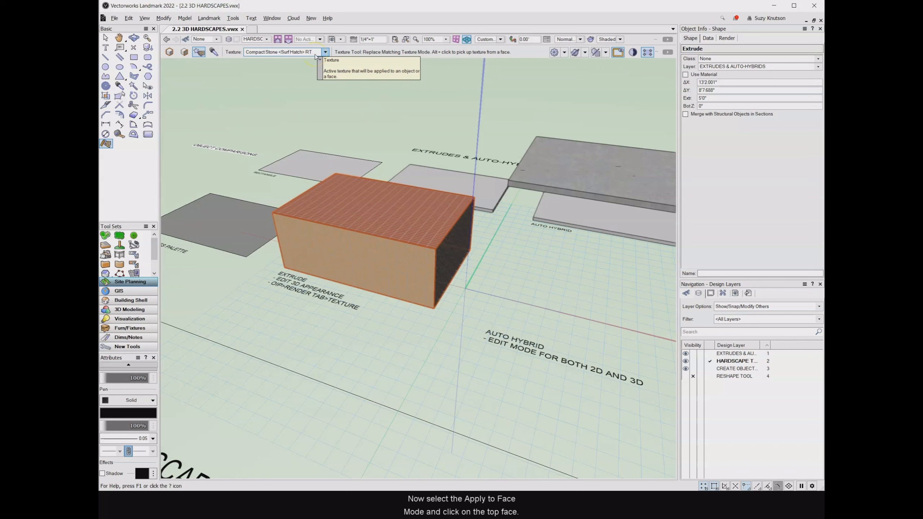
Apply the picked-up Compact Stone texture to the block's top face, using the Texture tool's Apply to Face Mode.
click(185, 53)
click(185, 54)
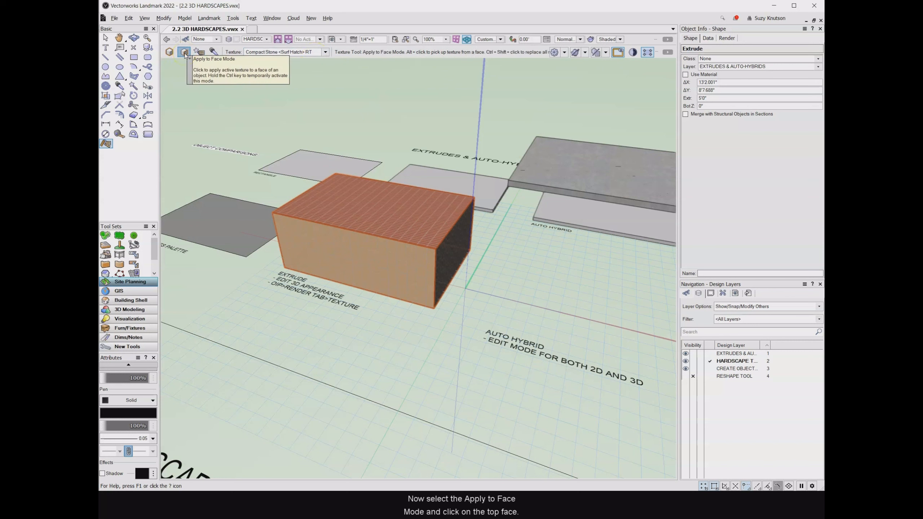
click(369, 200)
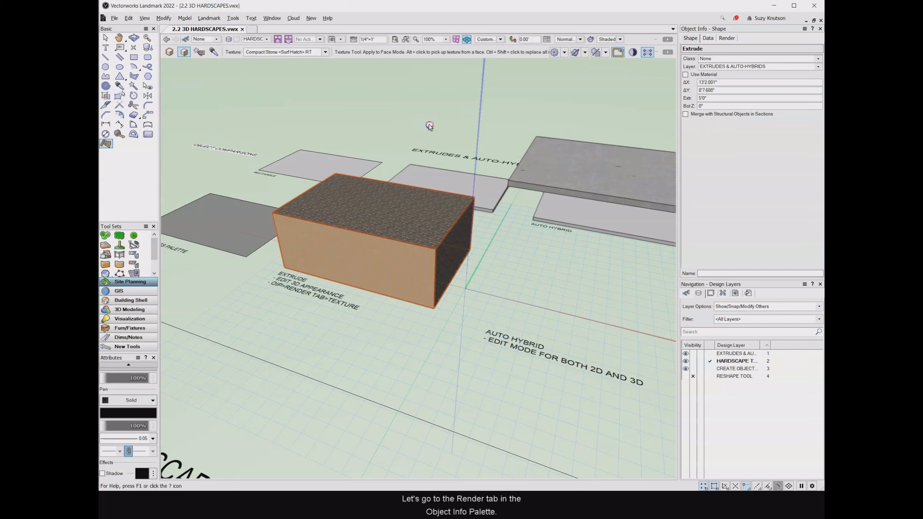
Show the block's render settings in a widened Object Info palette and highlight each side face by selecting its override texture.
click(728, 38)
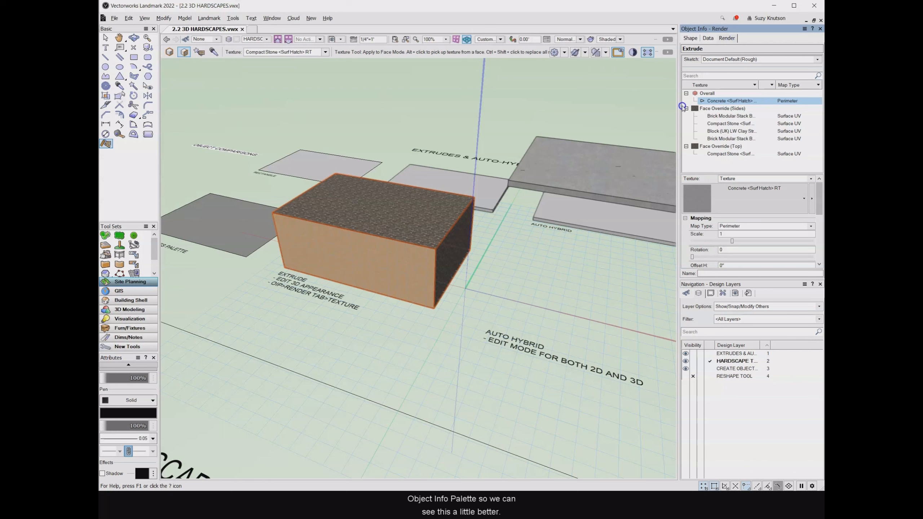
drag(679, 108, 635, 116)
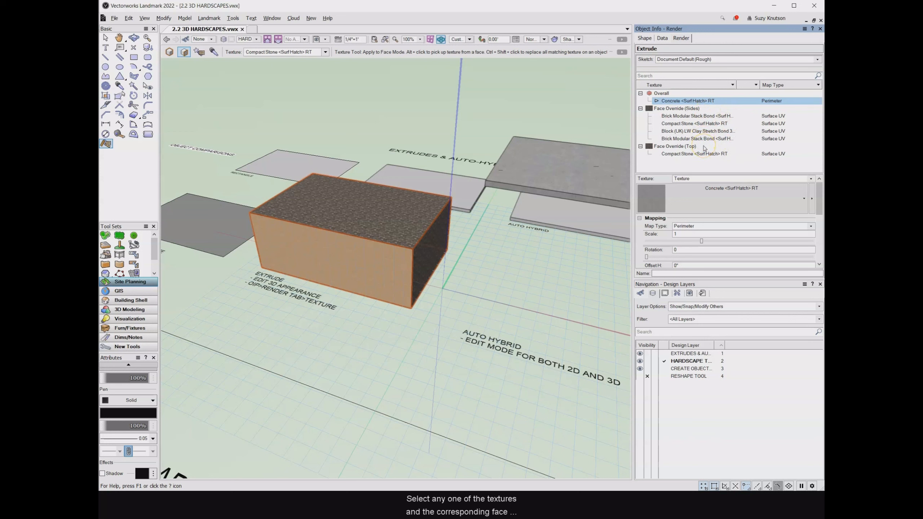
click(696, 116)
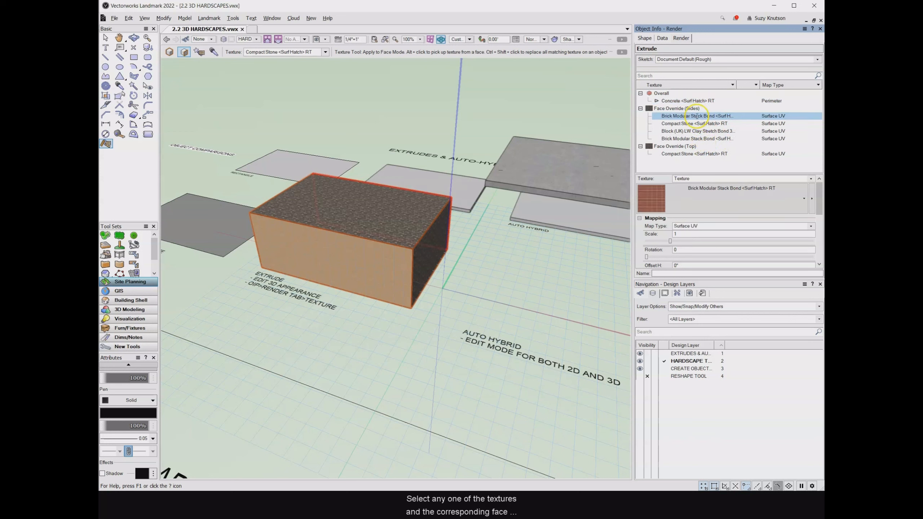
click(696, 123)
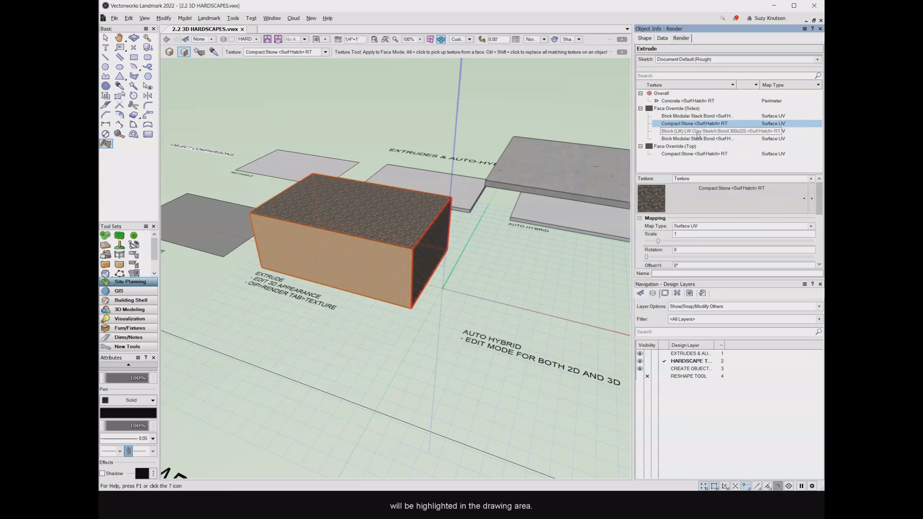
click(697, 133)
click(697, 139)
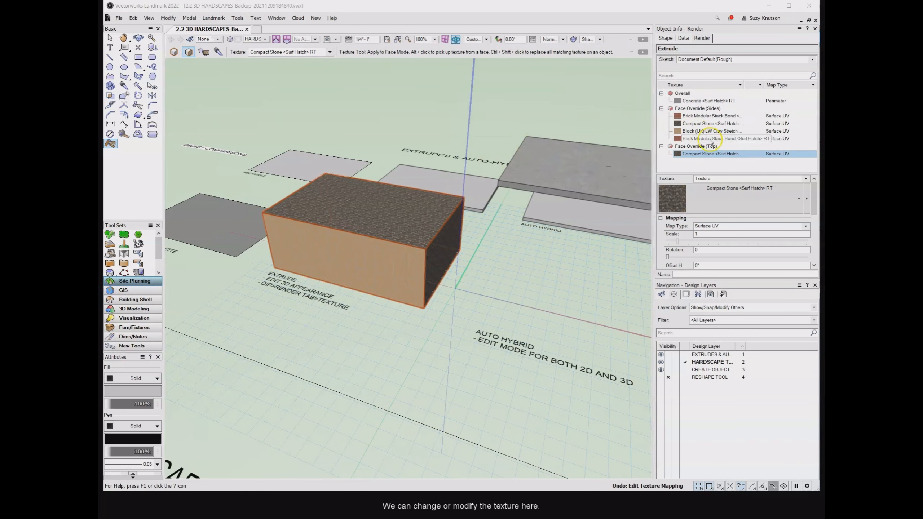
Scale the Compact Stone texture override on the block's top face to about 2.4.
click(718, 154)
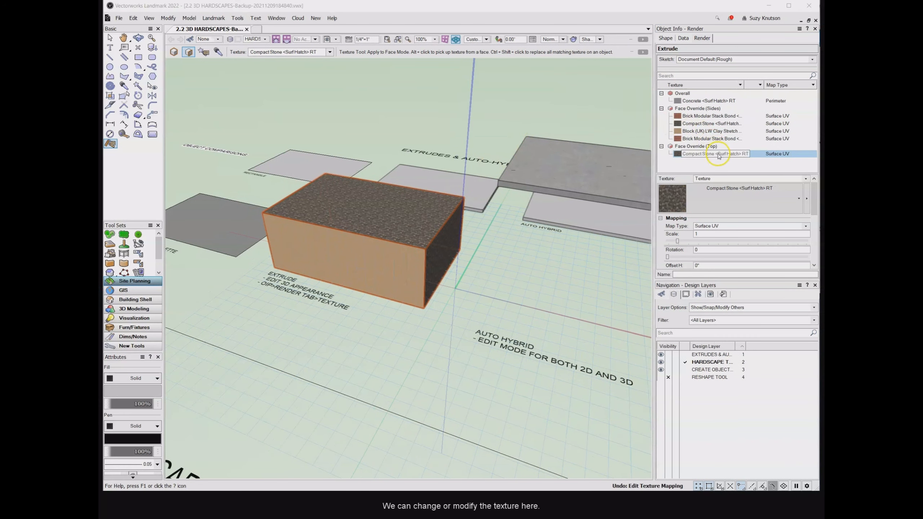
click(718, 155)
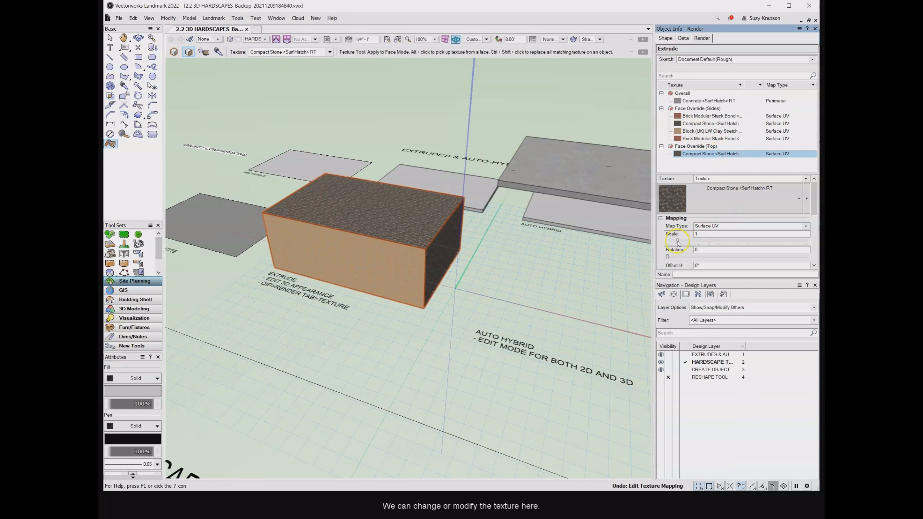
drag(678, 243, 692, 241)
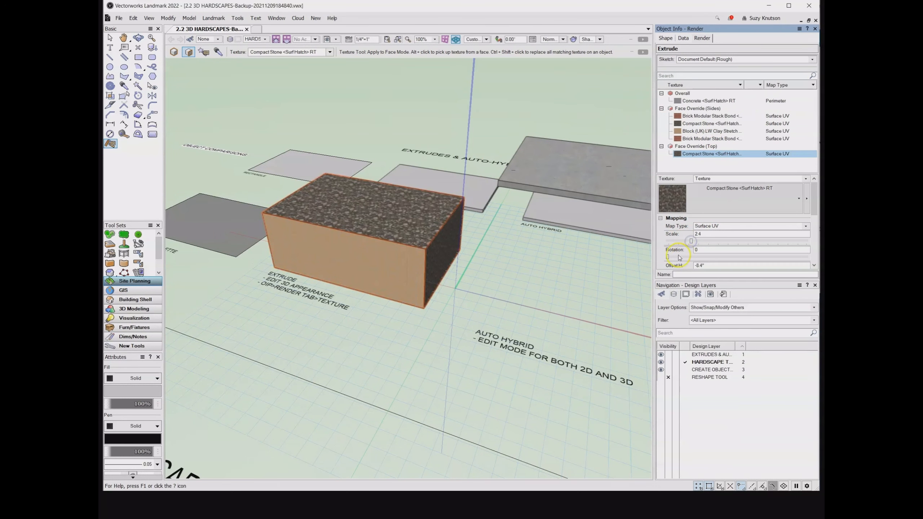